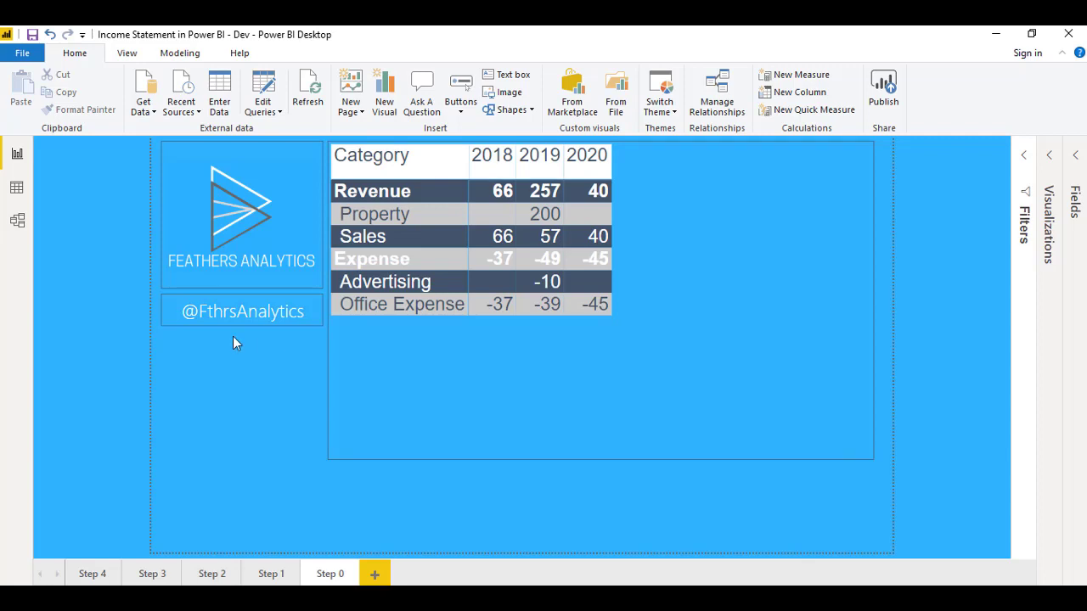
- Review the table relationships in the data model, and return to the report page
left_click(17, 221)
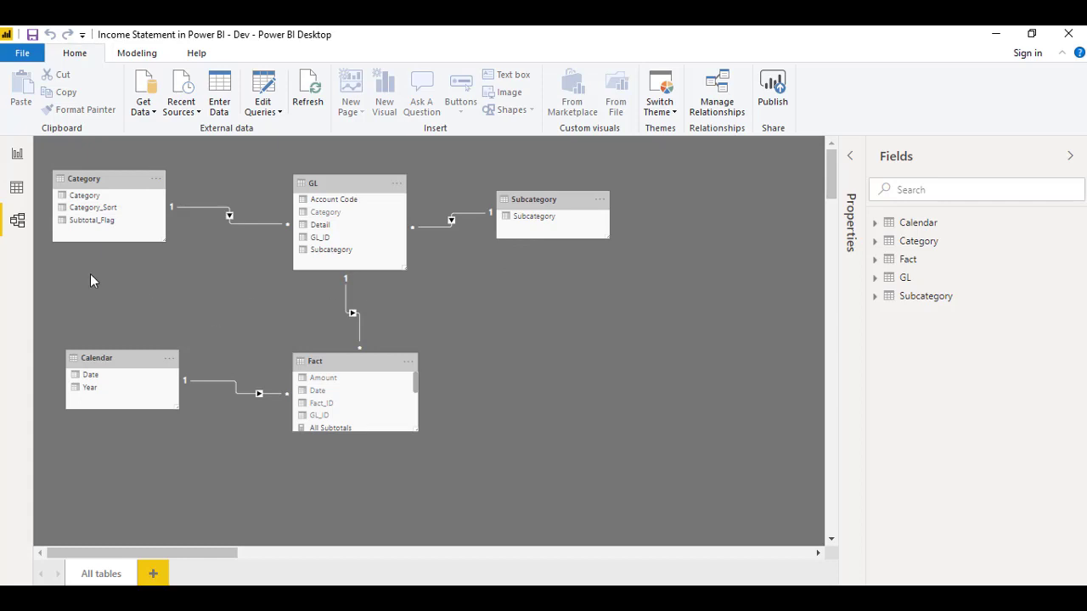
left_click(17, 154)
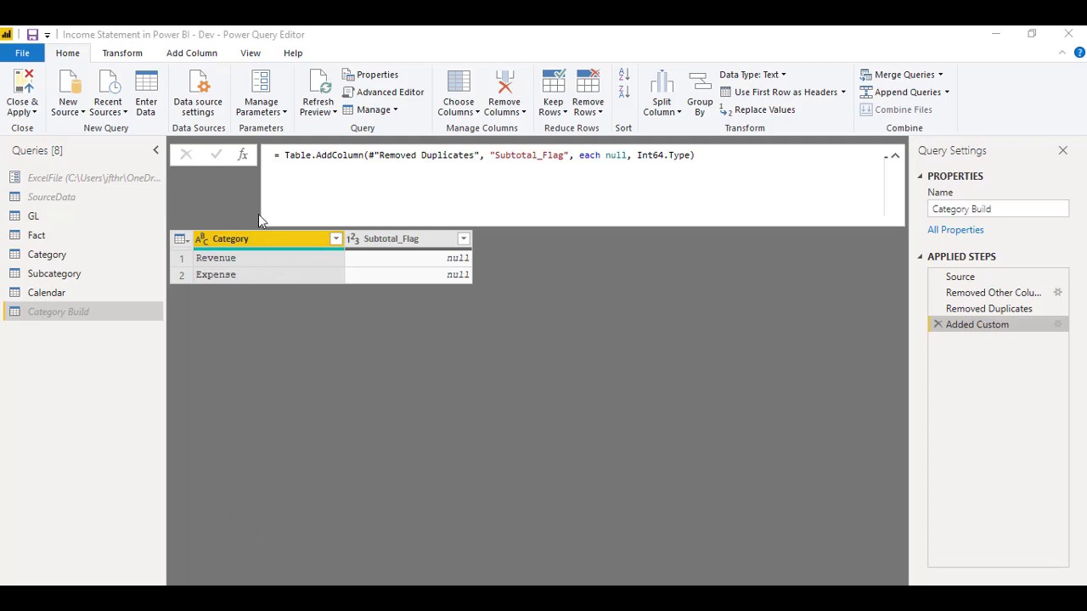
- Add a custom step after Added Custom in the Category Build query and wrap its reference in a Table.InsertRows function
left_click(242, 160)
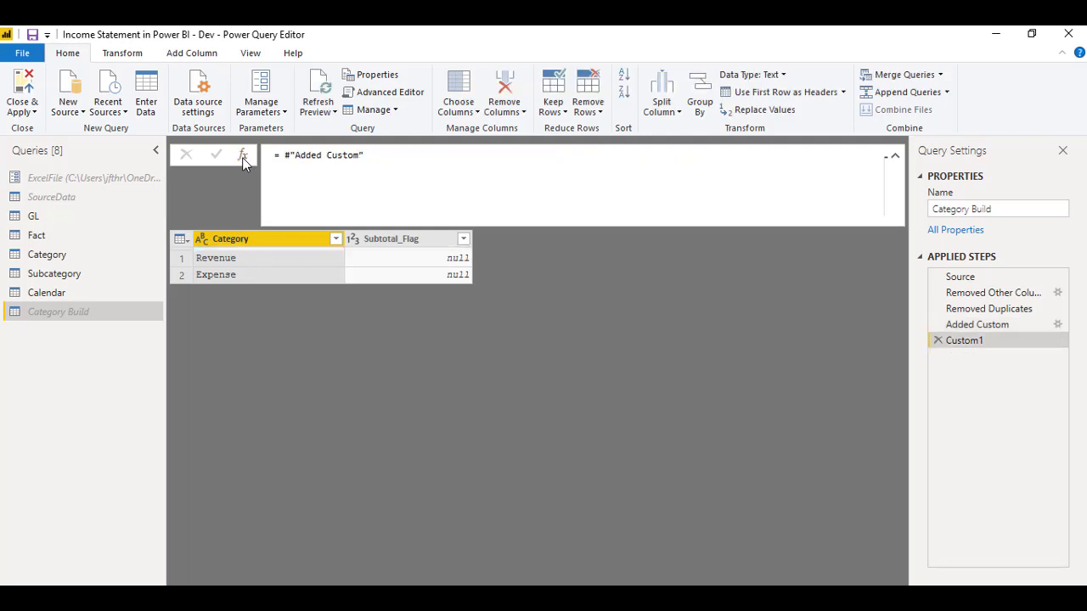
left_click(287, 158)
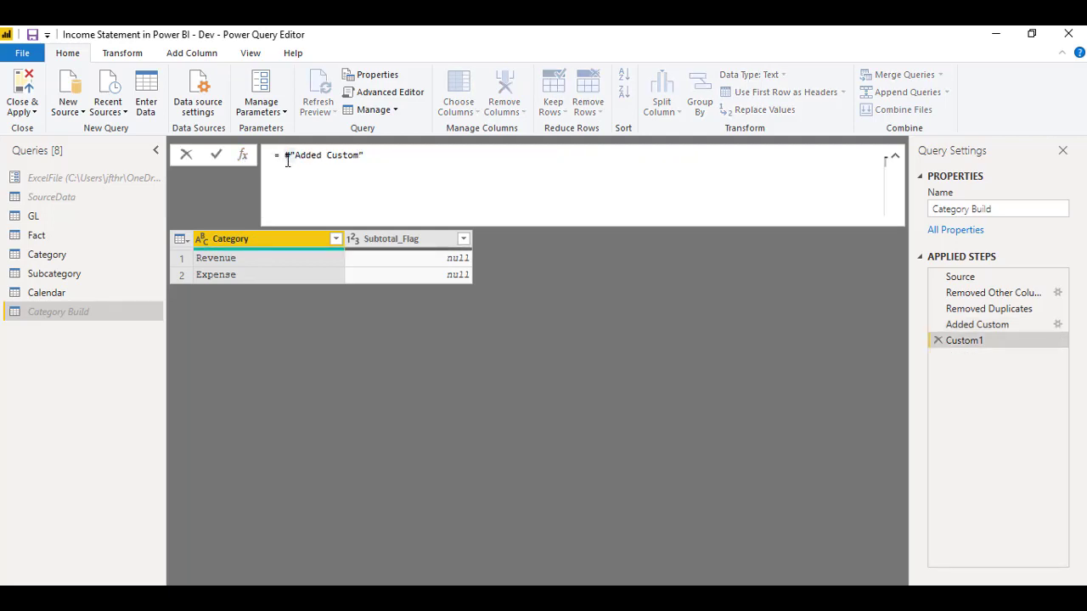
type("Table.")
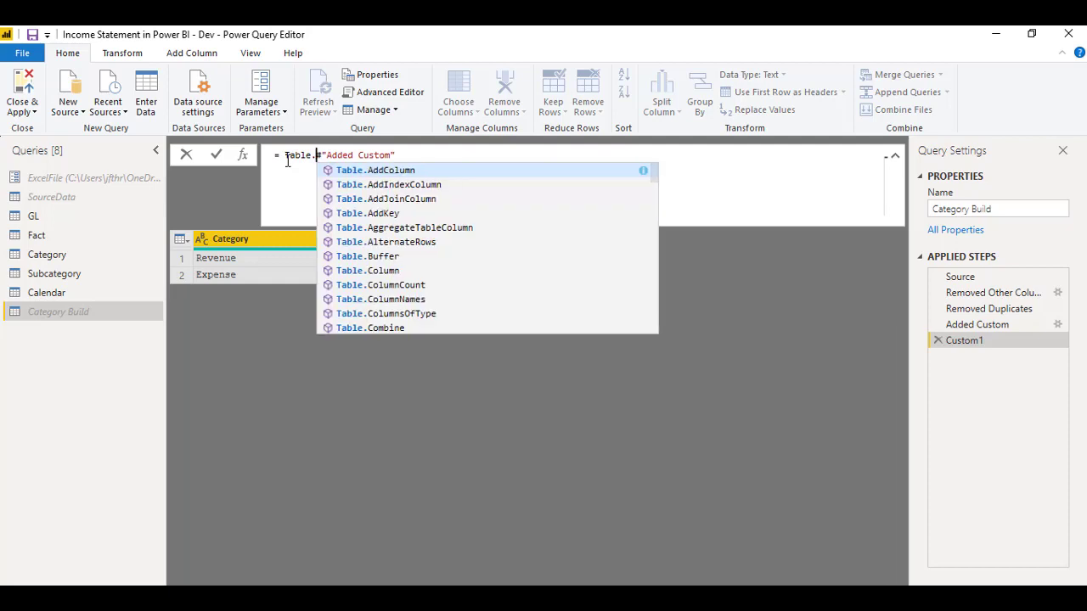
type("i")
key("BackSpace")
type("In")
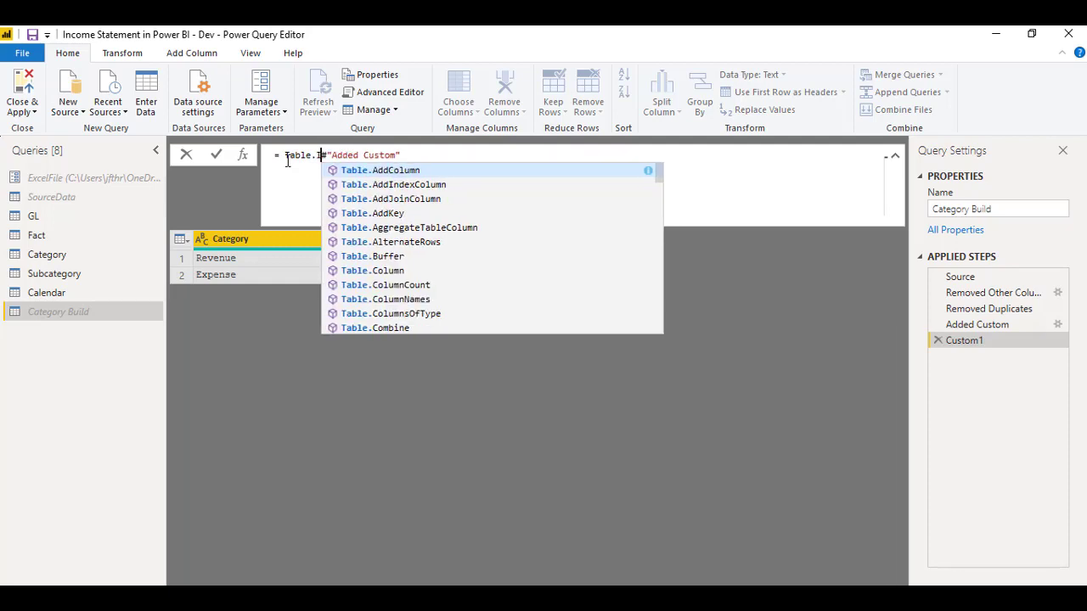
left_click(367, 175)
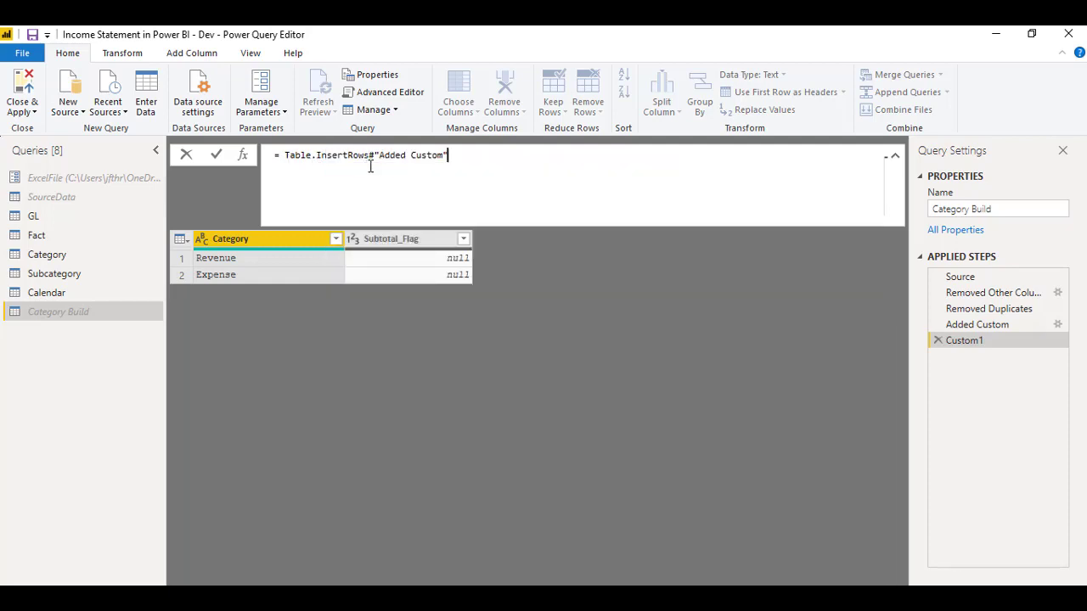
type("(")
- Complete the formula inserting Net Income, Retained Income - Beg of Period and Retained Income - End of Period at 0 with Subtotal_Flag 1; widen Category
left_click(504, 155)
type(", 0, {[Category = \"Net Income\", Subtotal_Flag = 1], [Category = \"Retained Income - Beg of Period\", Subtotal_Flag = 1], [Category = \"Retained Income - End of Period\", Subtotal_Flag = 1]})")
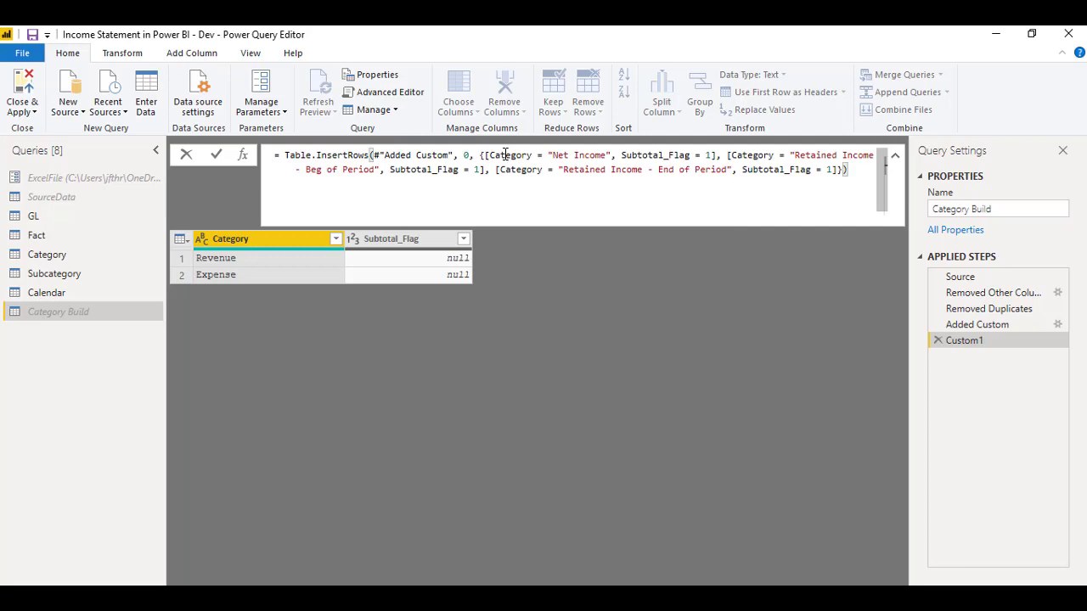
key("Return")
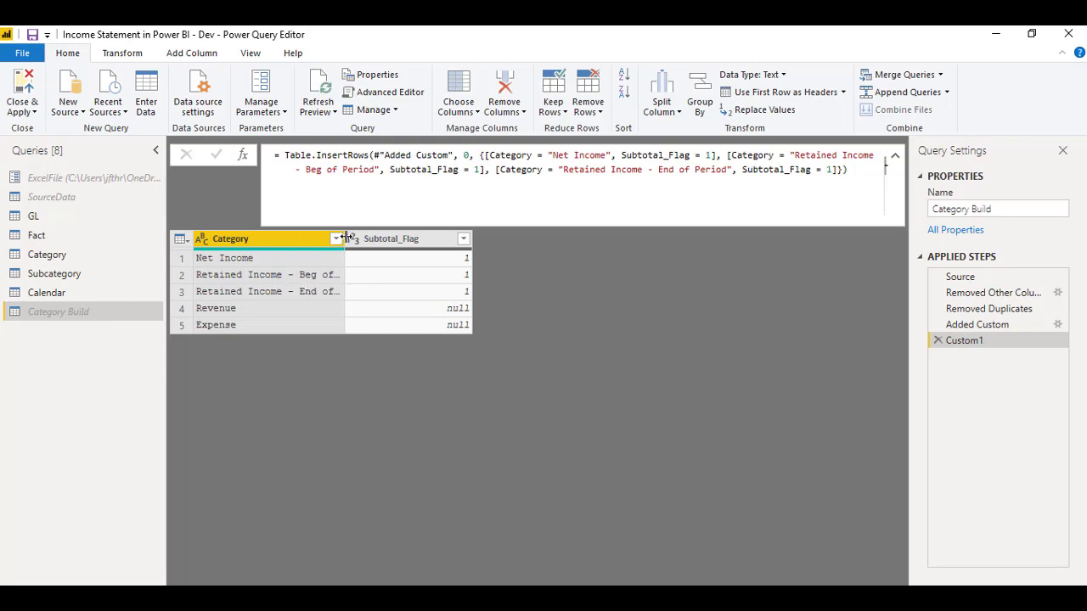
left_click_drag(364, 240, 376, 265)
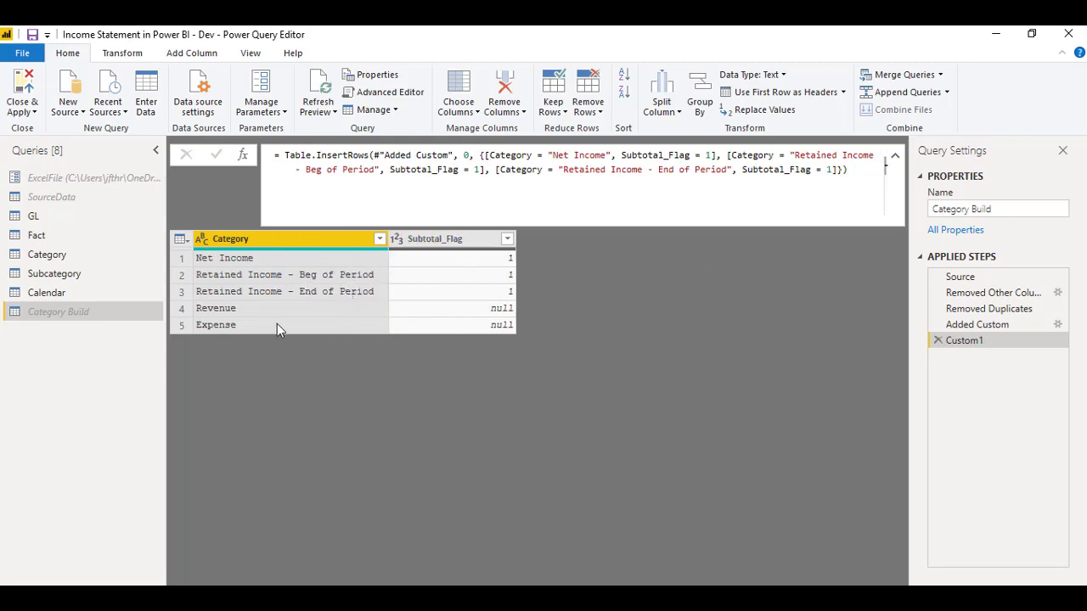
- Show the finished Category query with a collapsed formula bar, and close the query editor while applying the changes
left_click(54, 255)
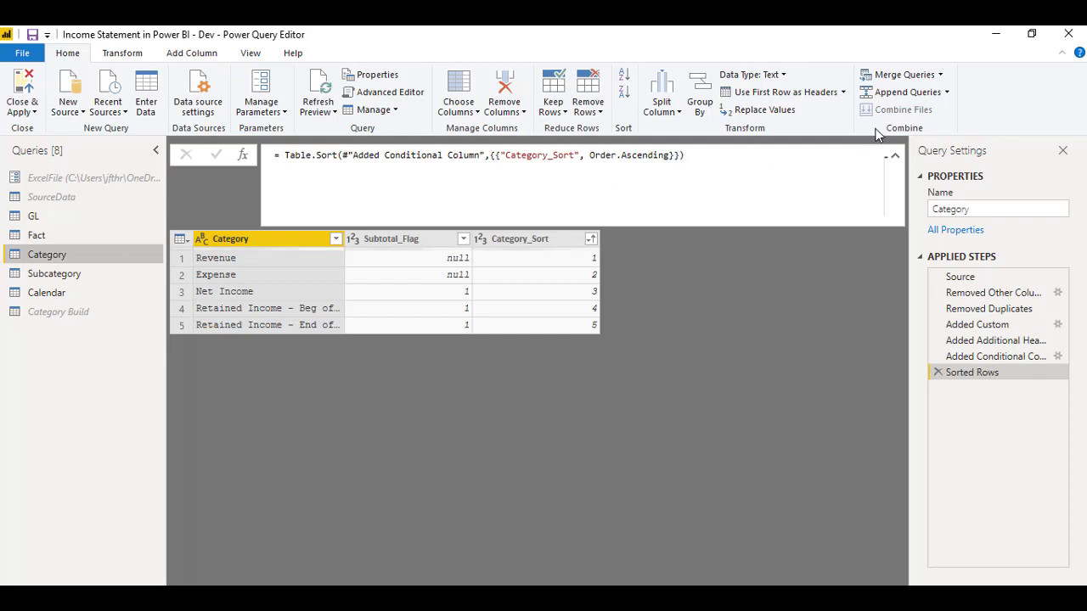
left_click(895, 156)
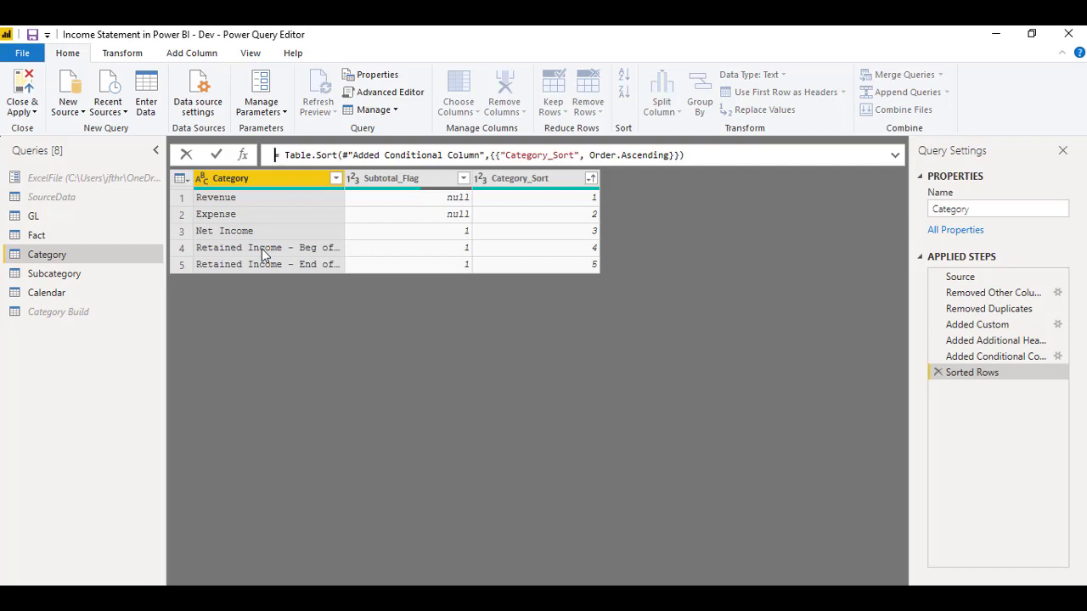
left_click(28, 95)
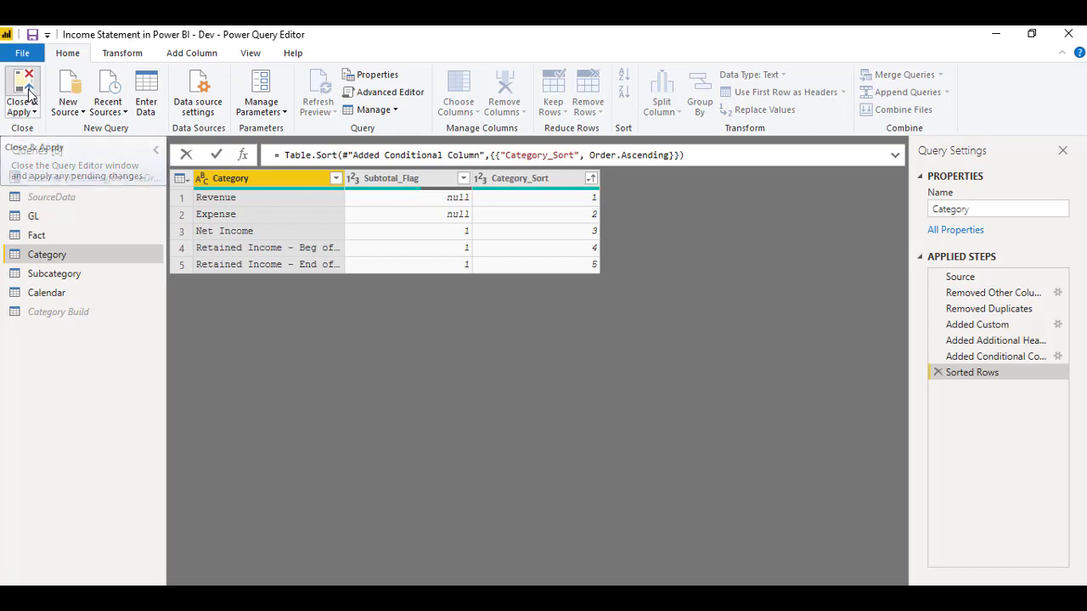
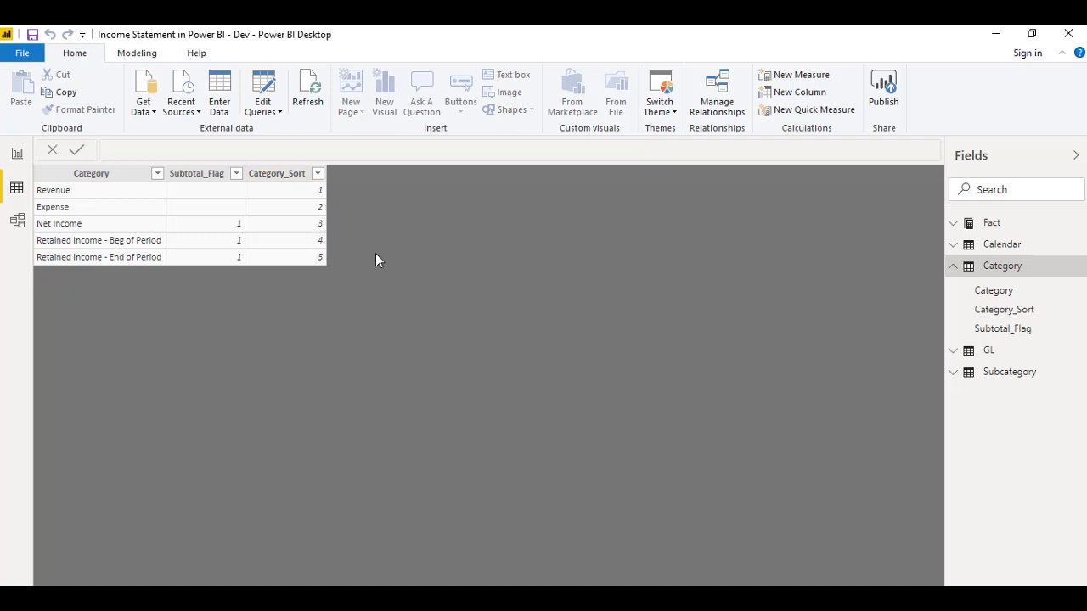
- Return to the report page and examine the formula of the Fact table's YTD Subtotals measure, especially its CALCULATE expression
left_click(17, 154)
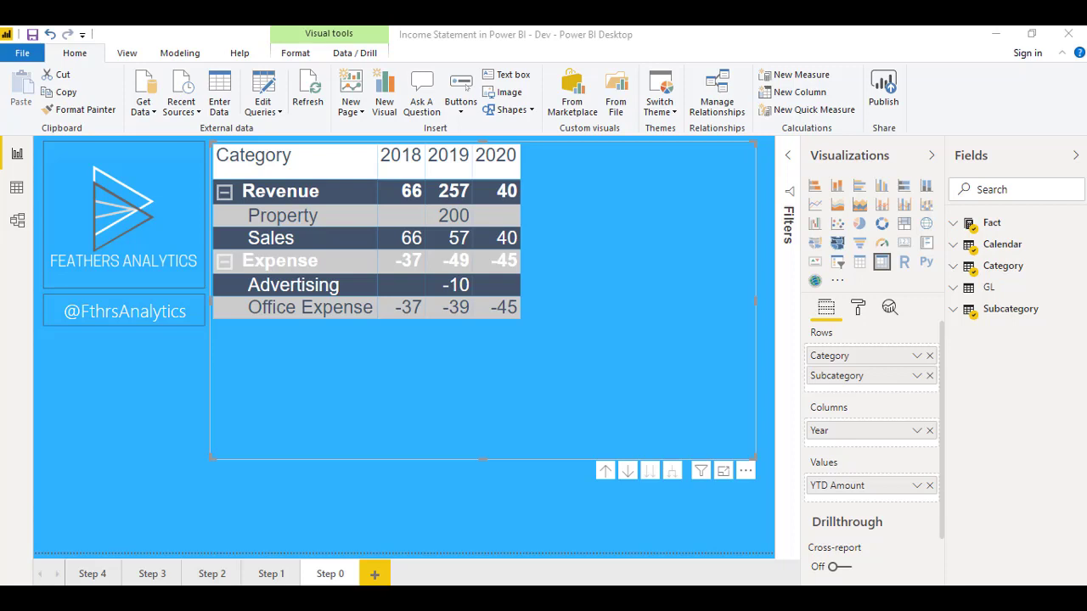
left_click(957, 231)
left_click(955, 226)
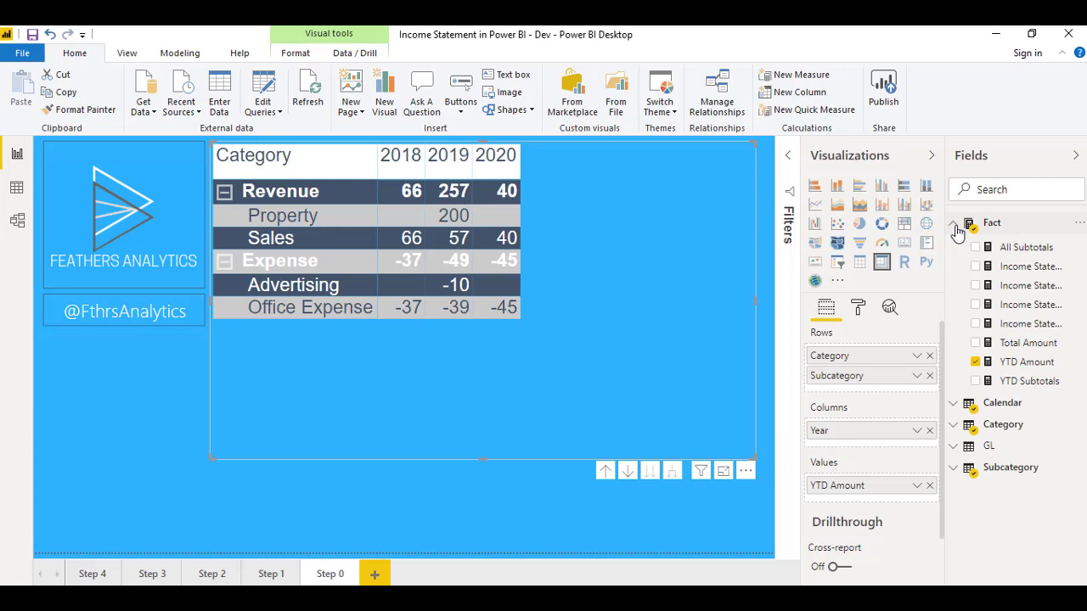
left_click(1032, 384)
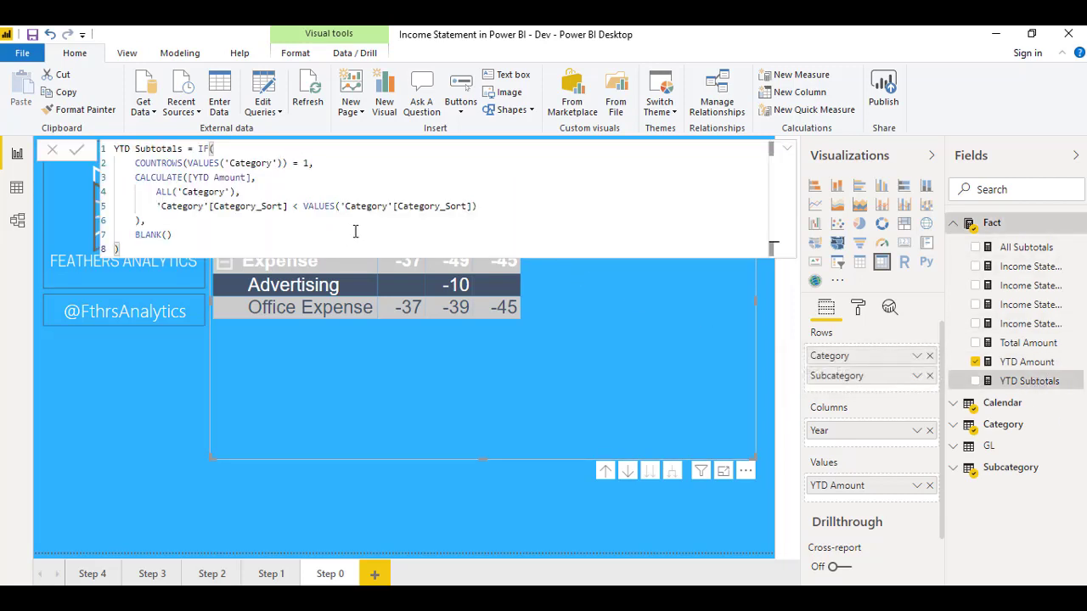
left_click_drag(491, 208, 115, 177)
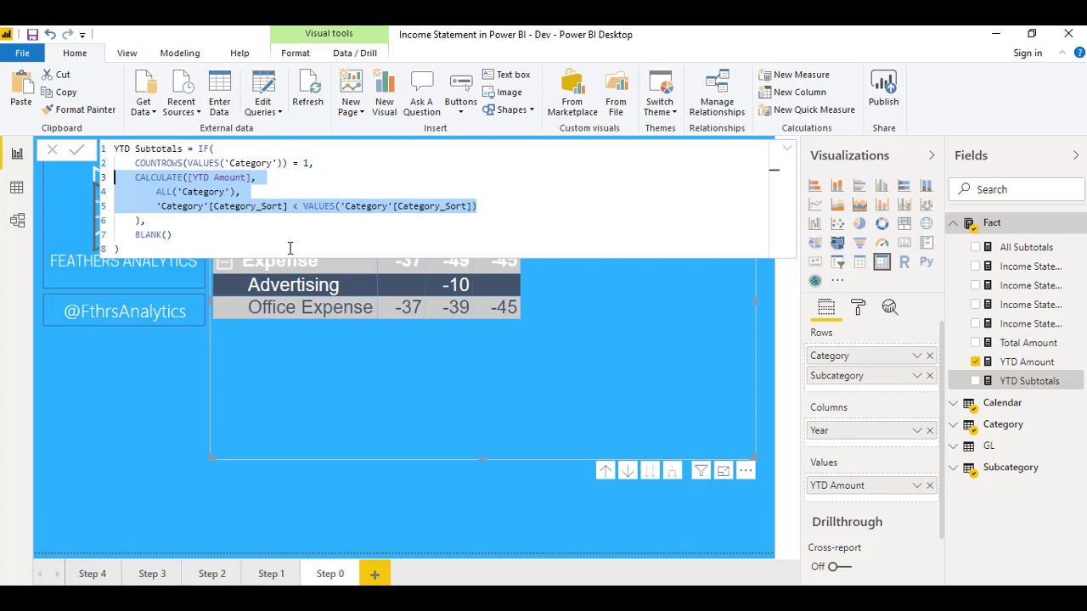
left_click(252, 178)
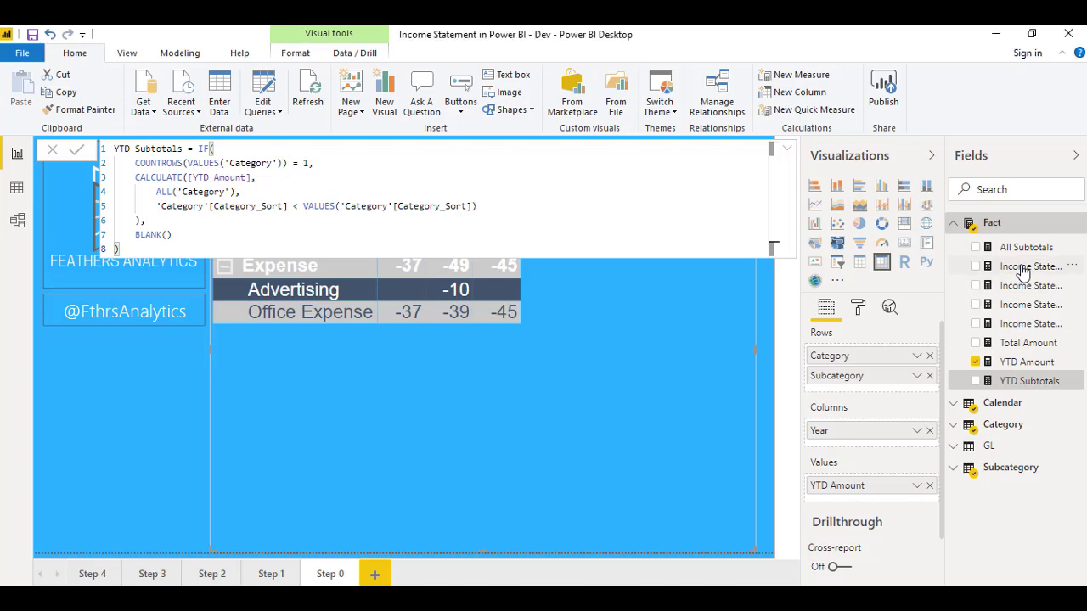
- Examine the SWITCH logic of the Income Statement (Step 1) measure, including its Category_Sort condition and both result measures
left_click(1024, 268)
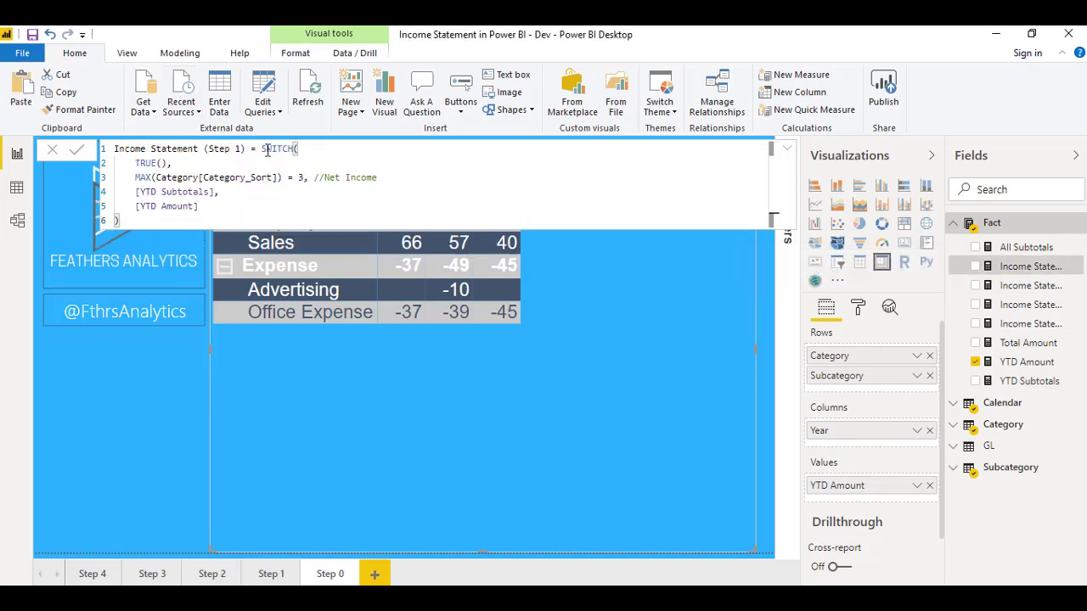
left_click_drag(263, 149, 299, 150)
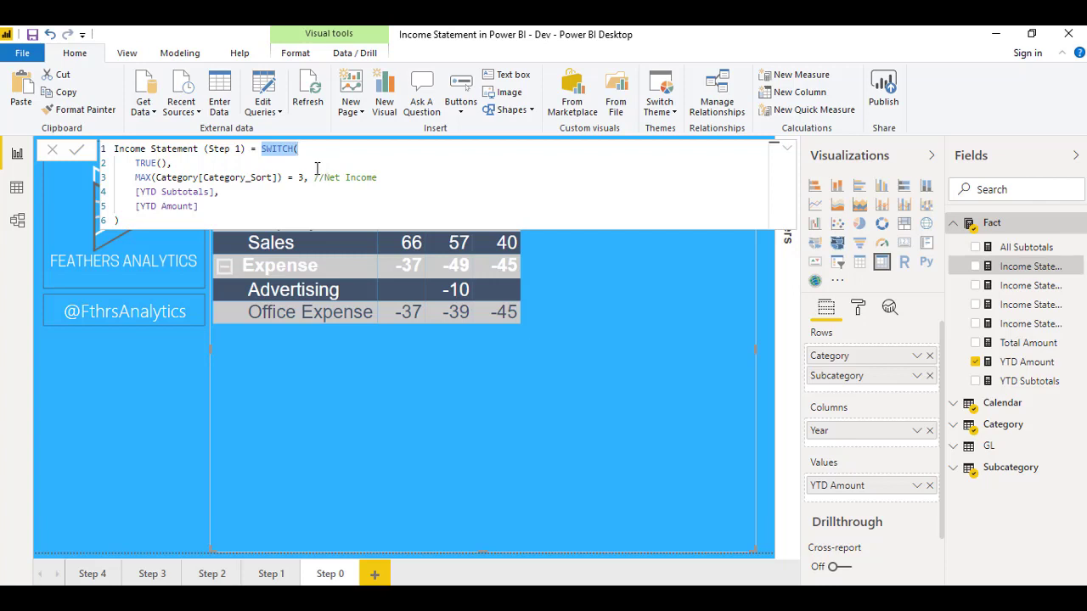
left_click_drag(134, 177, 287, 178)
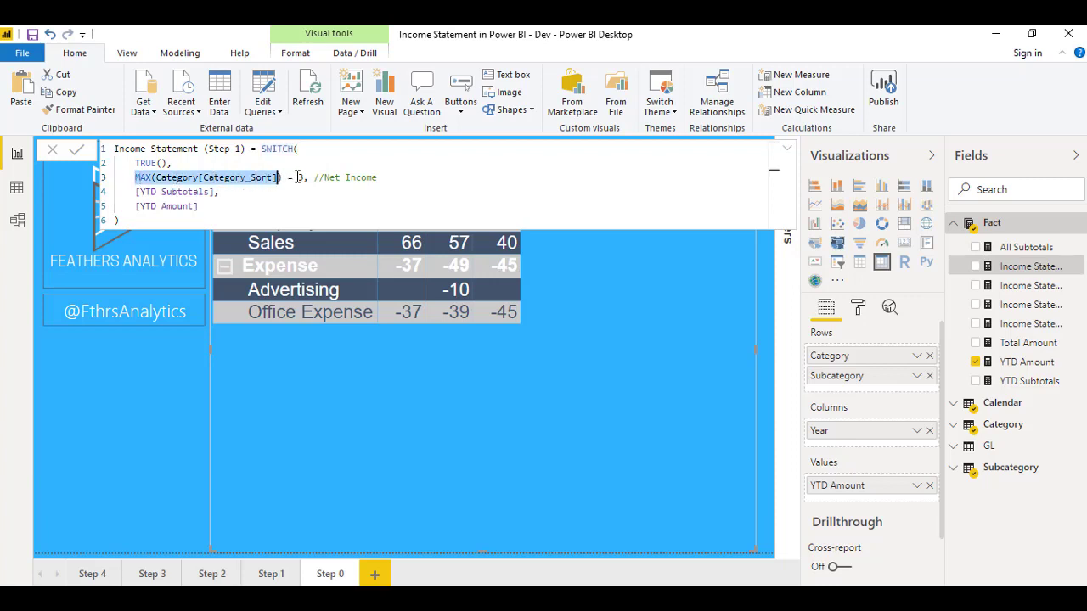
double_click(300, 177)
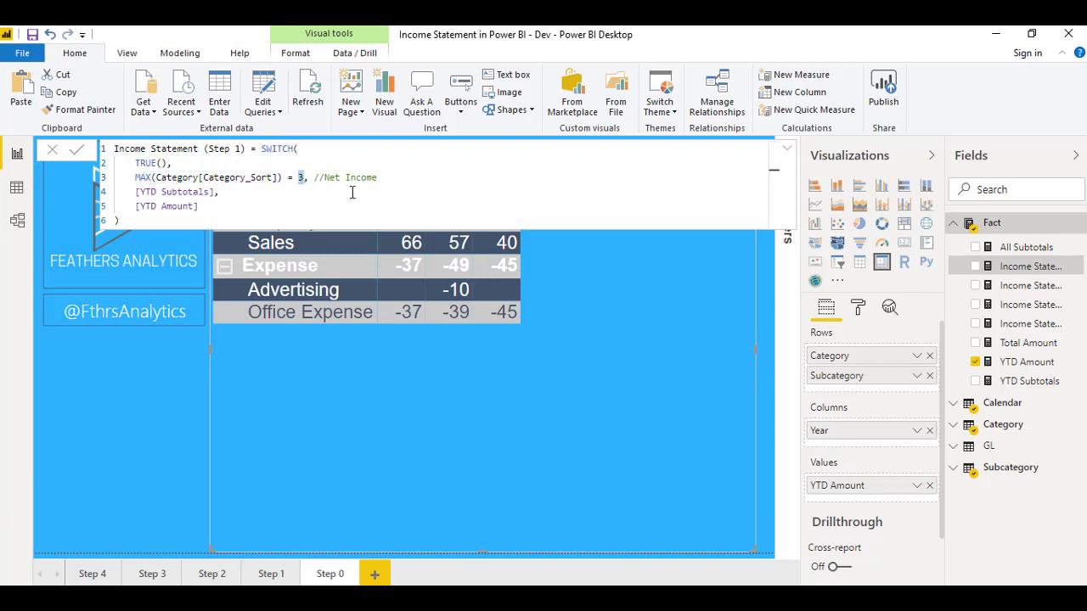
left_click_drag(221, 193, 141, 192)
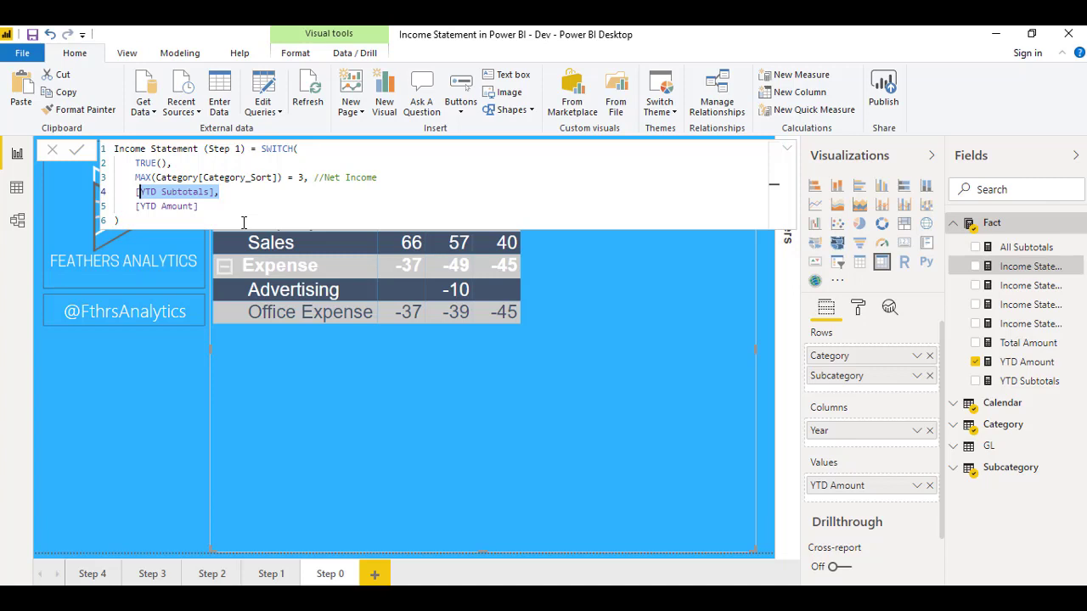
left_click_drag(198, 206, 139, 206)
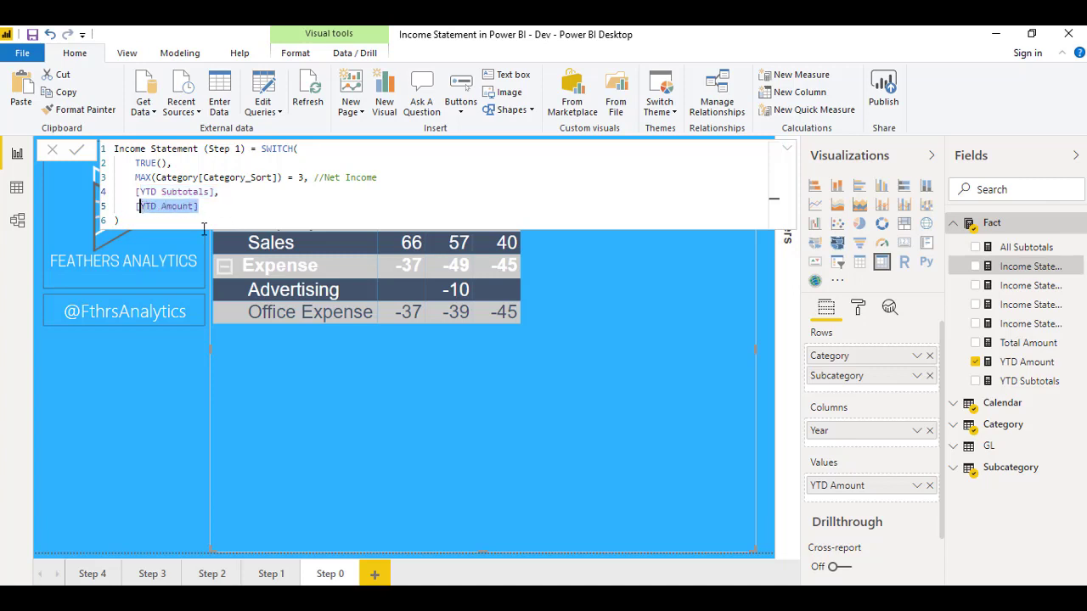
- Replace YTD Amount with the Income Statement (Step 1) measure in the matrix values, and dismiss the formula bar
left_click(787, 148)
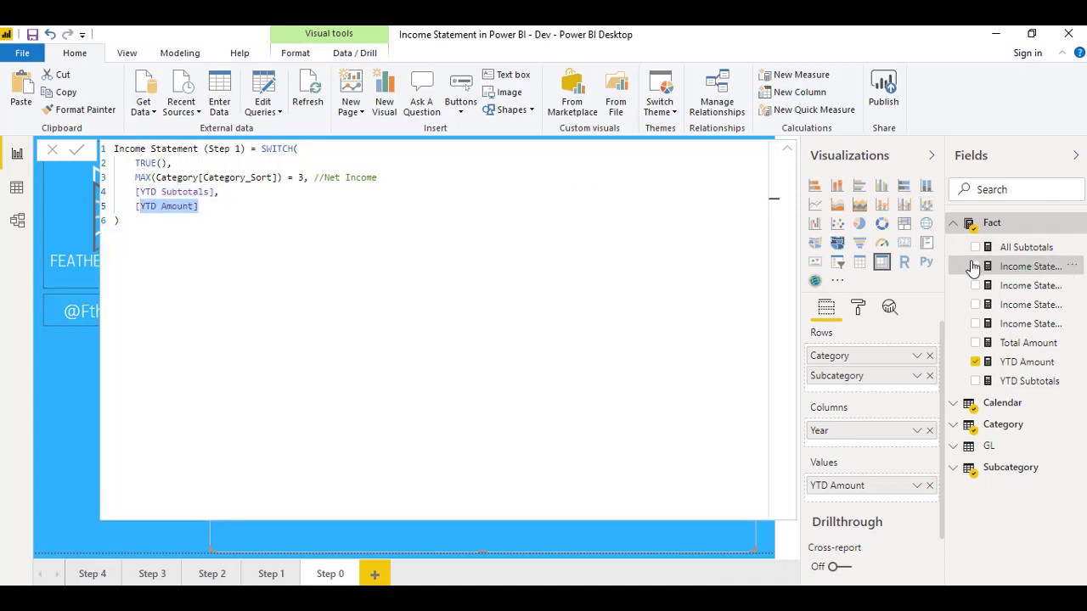
left_click(979, 268)
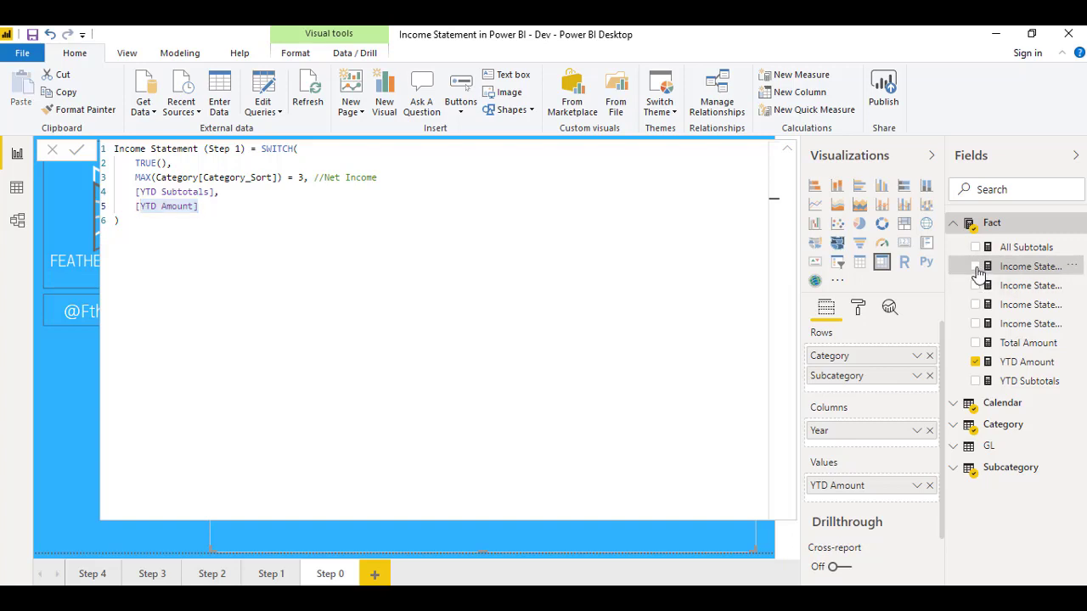
left_click(975, 267)
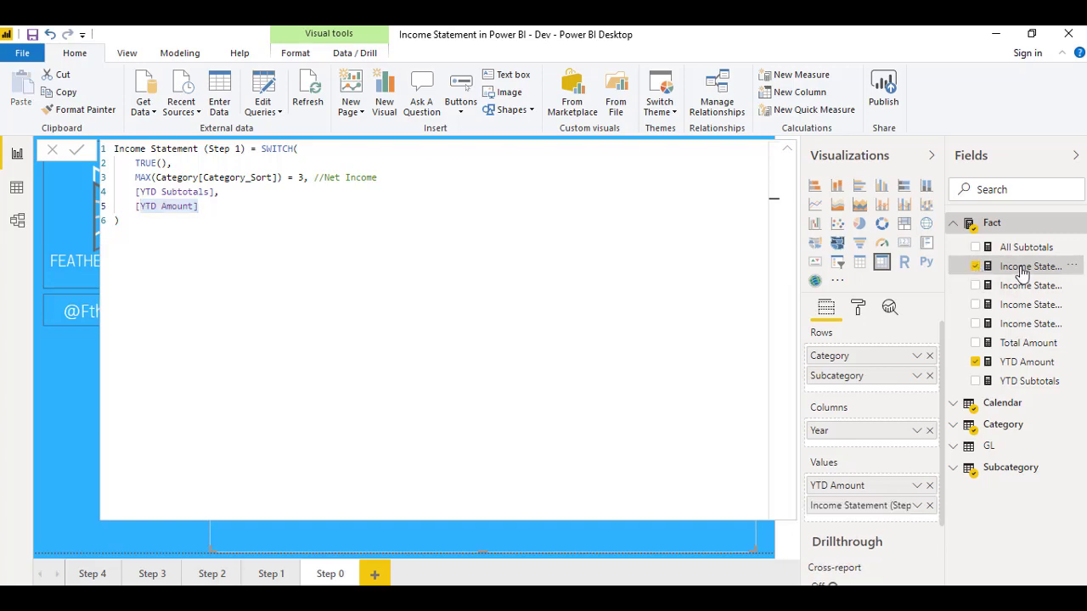
left_click(975, 364)
left_click(790, 151)
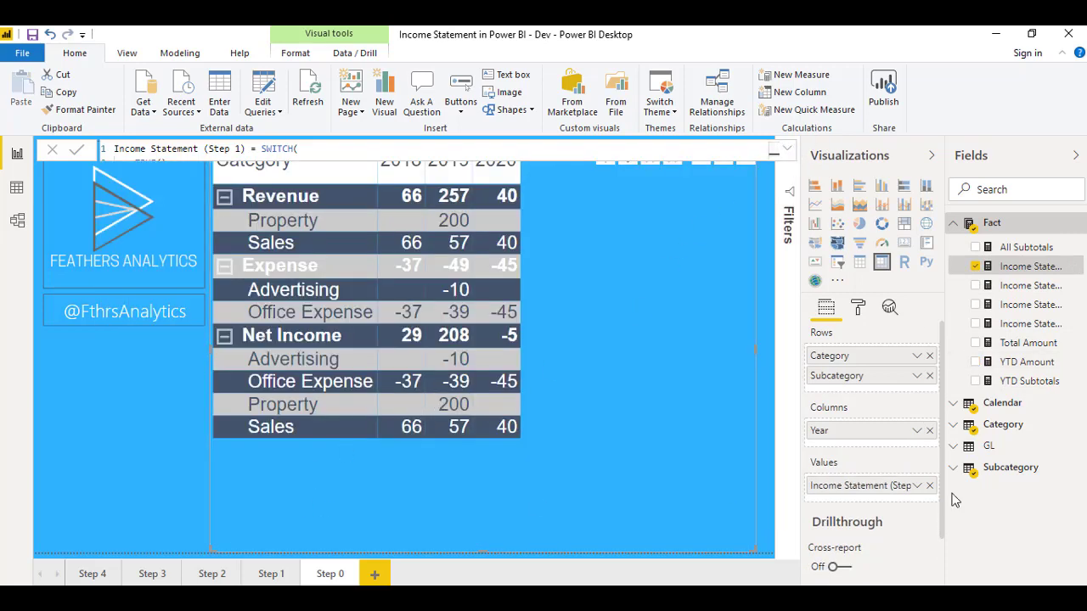
left_click(1015, 405)
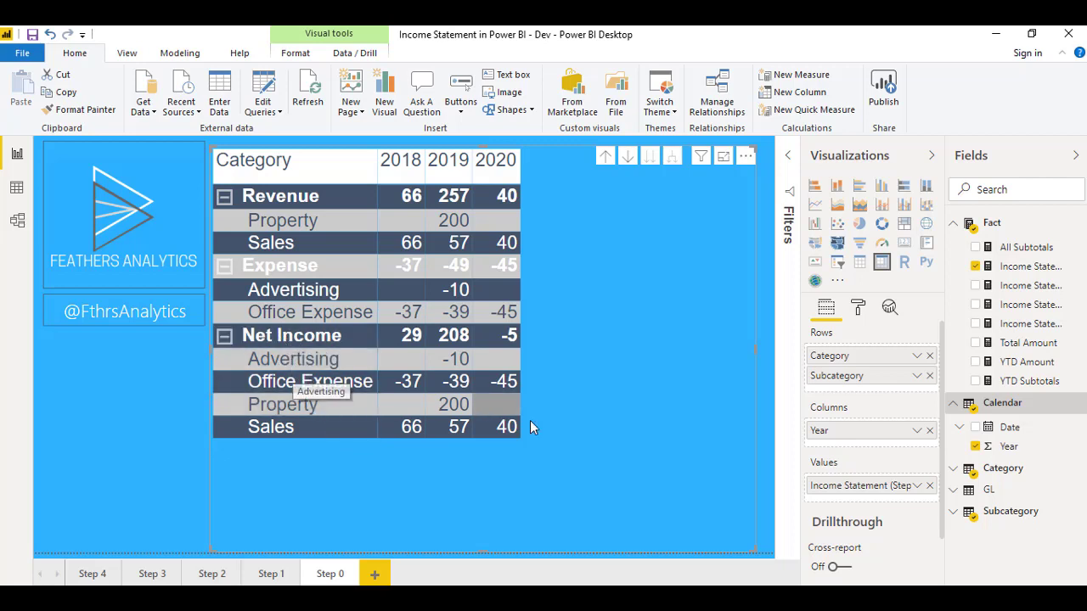
- Examine the COUNTROWS(Subcategory) > 1 condition in the Income Statement (Step 2) measure
left_click(1031, 289)
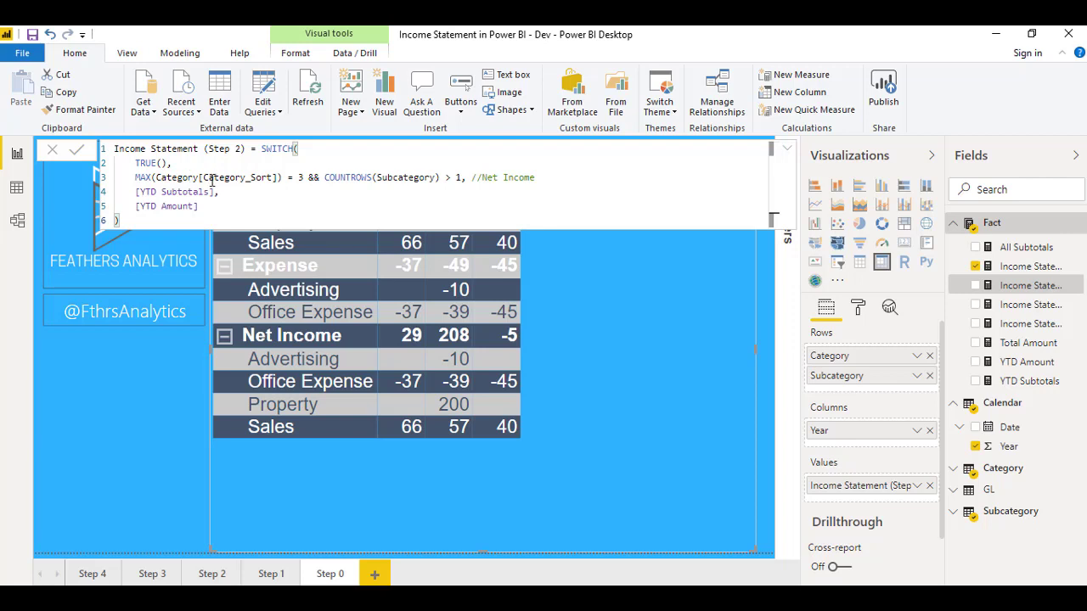
double_click(330, 179)
left_click_drag(423, 181, 457, 193)
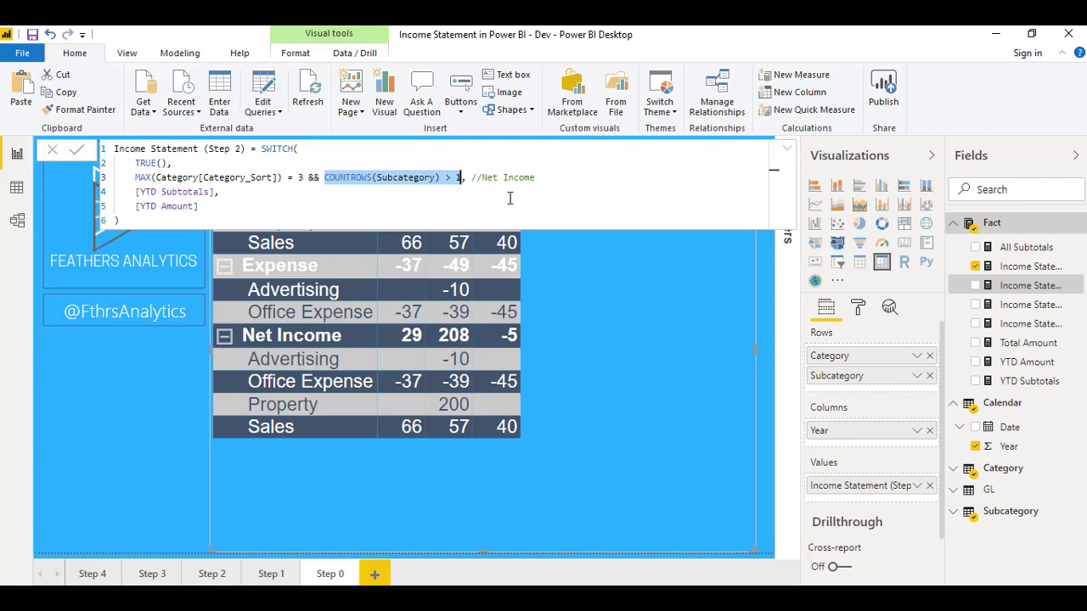
- Replace Income Statement (Step 1) with Income Statement (Step 2) in the matrix values, and dismiss the formula bar
left_click(981, 290)
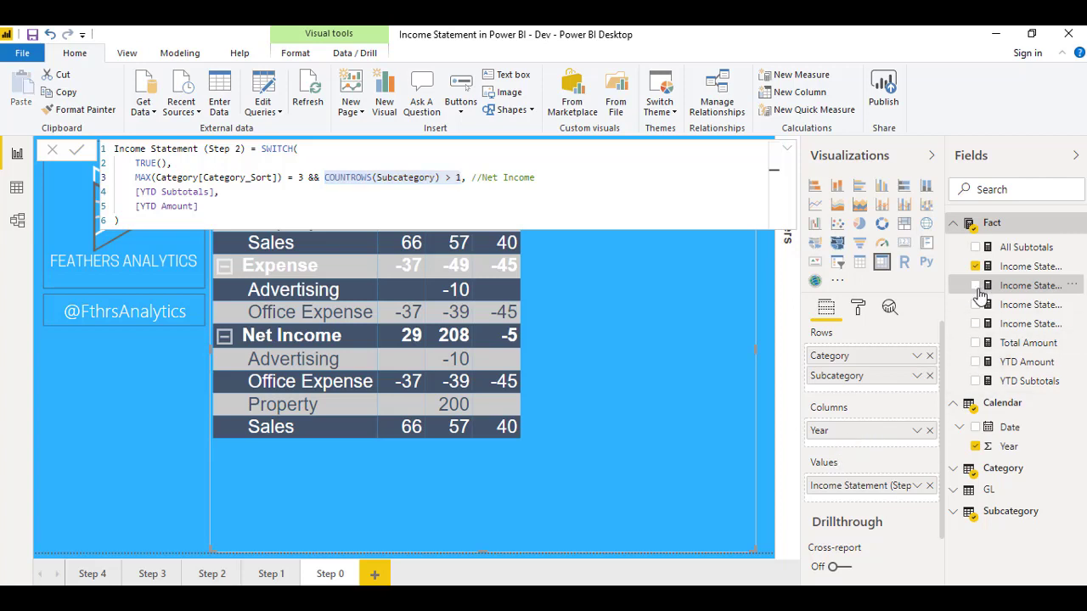
left_click(977, 287)
left_click(975, 266)
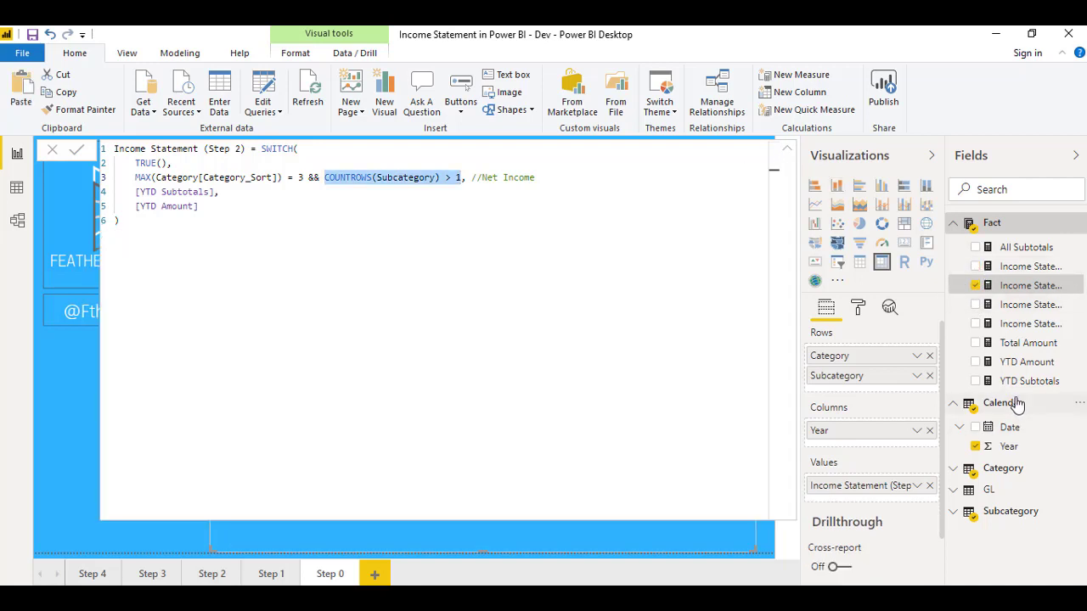
left_click(1022, 410)
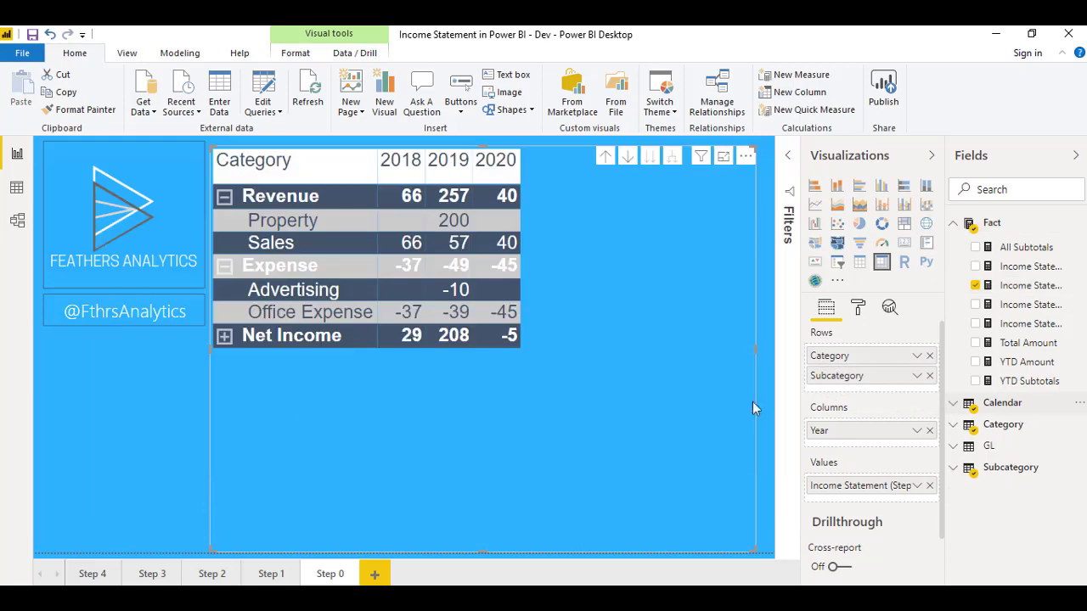
- Try expanding the Net Income row in the matrix, and examine the Calendar date FILTER expression in the All Subtotals measure
left_click(223, 339)
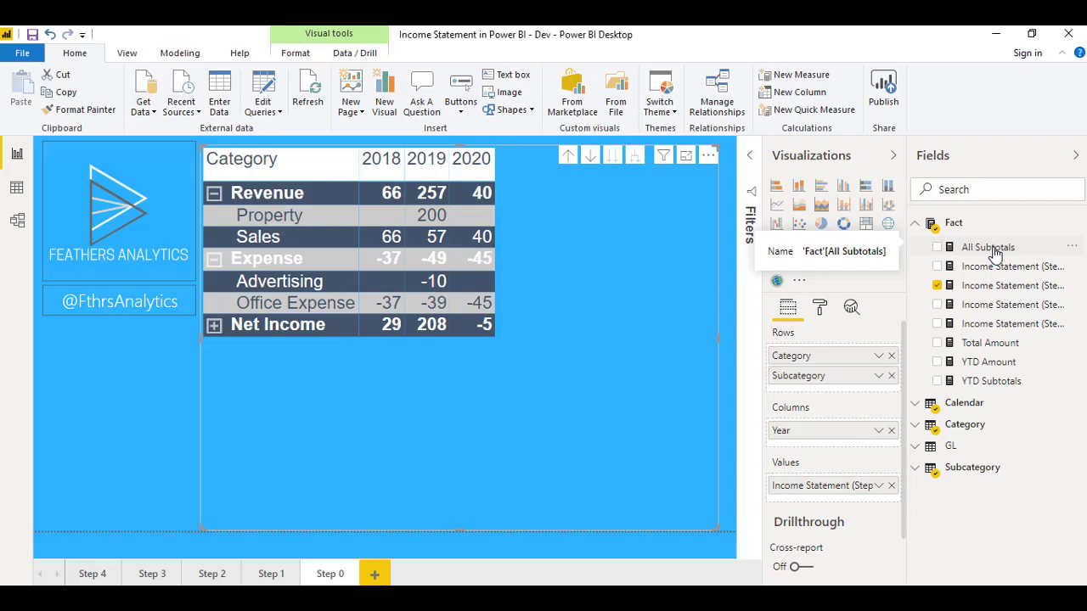
left_click(992, 250)
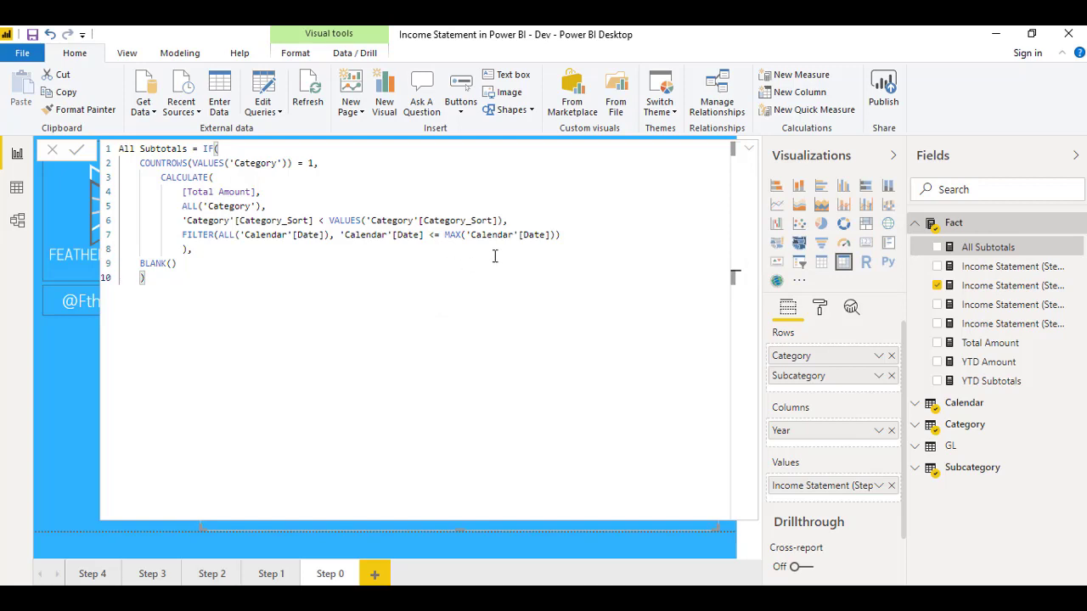
left_click_drag(575, 235, 182, 235)
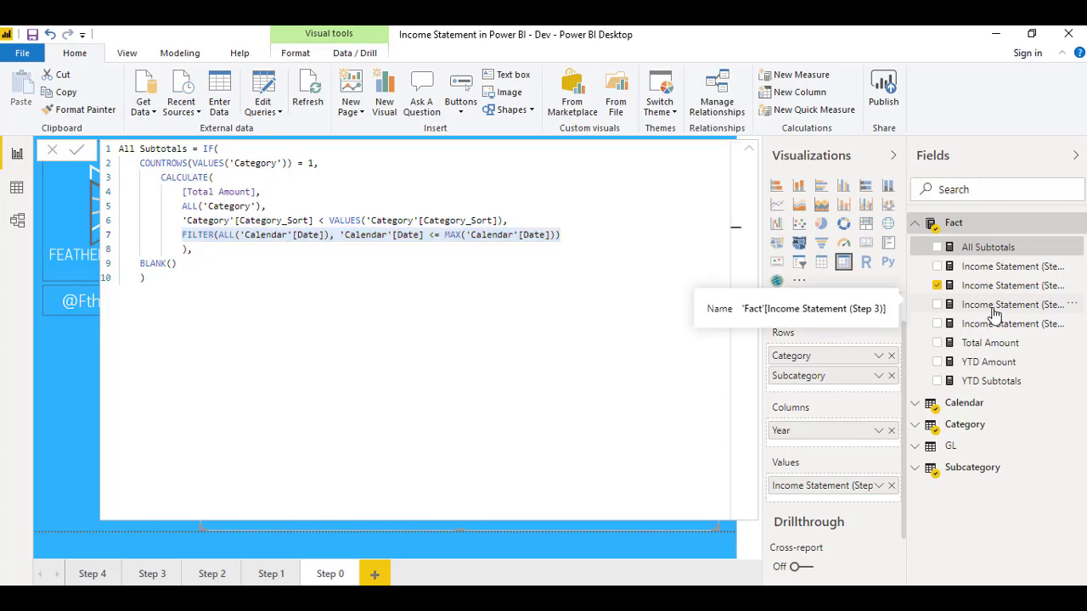
- Replace Income Statement (Step 2) with Income Statement (Step 3) in the matrix values, and expand the Retained Income - End of Period row
left_click(994, 308)
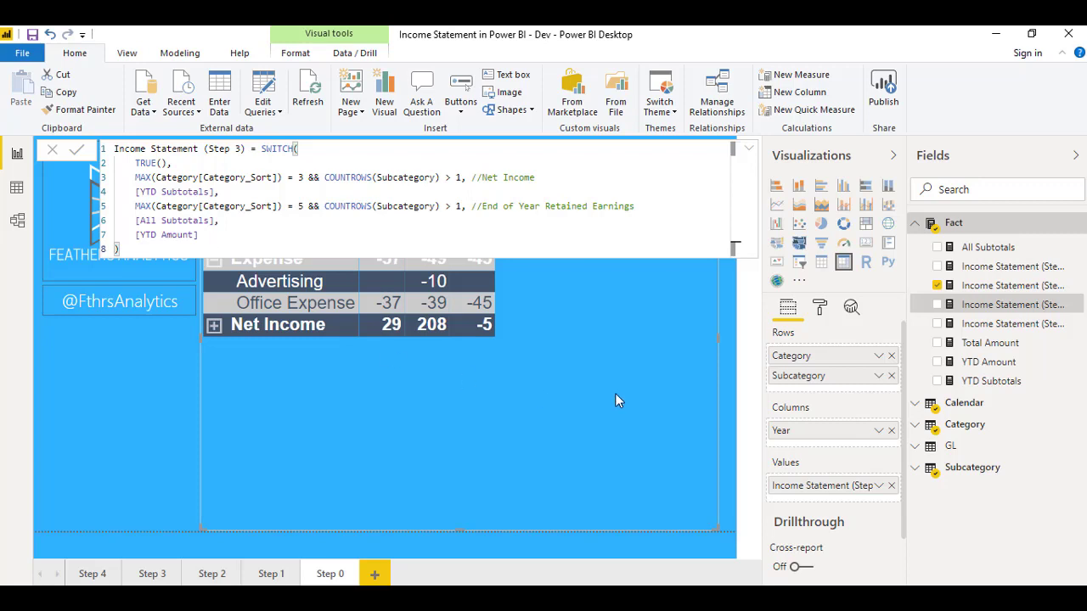
left_click(938, 304)
left_click(937, 285)
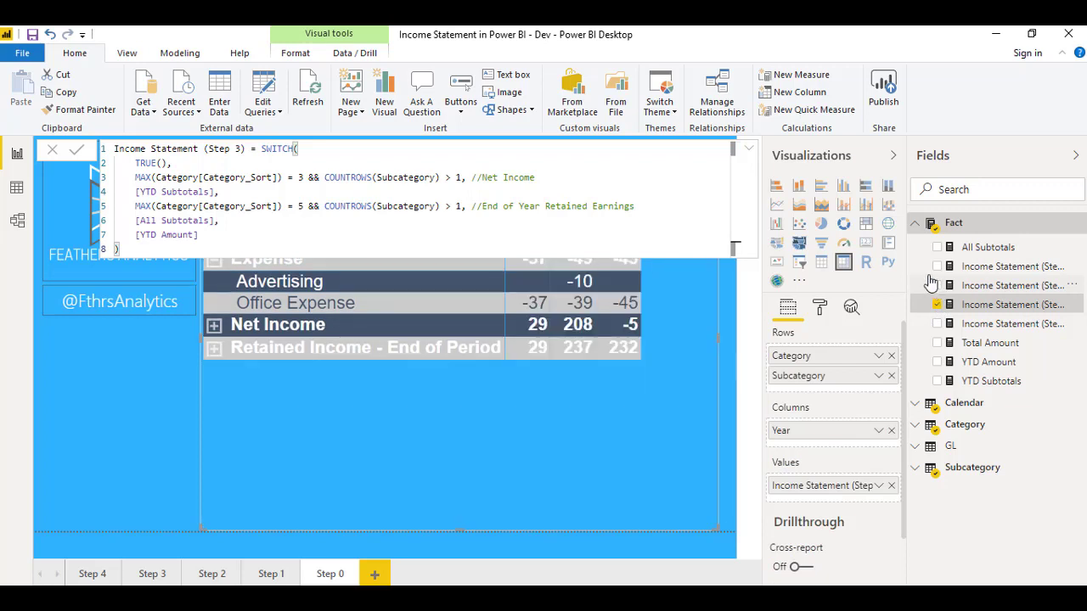
left_click(966, 403)
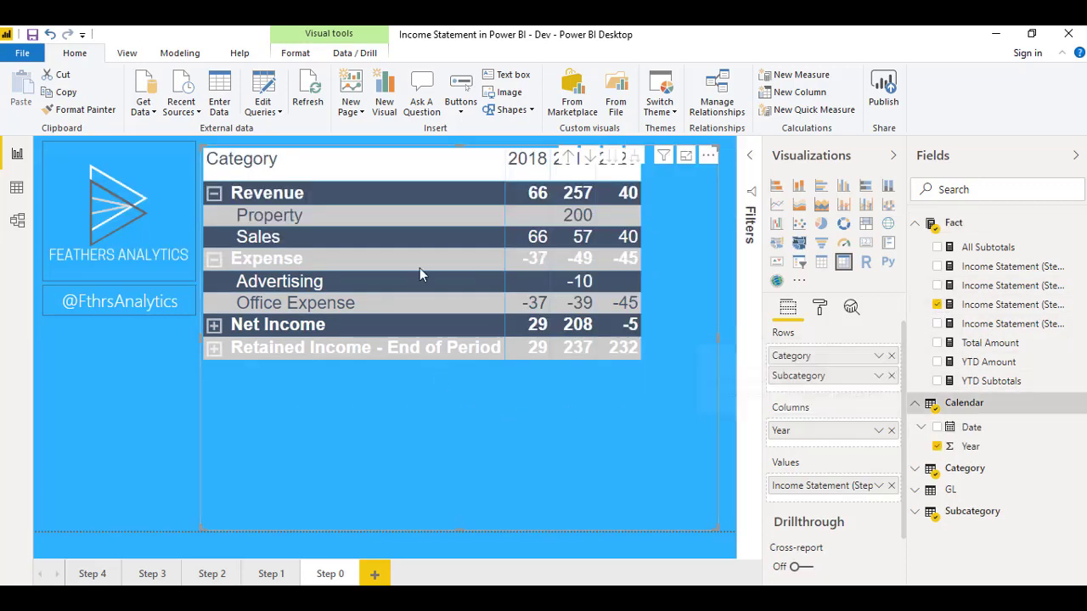
left_click(212, 347)
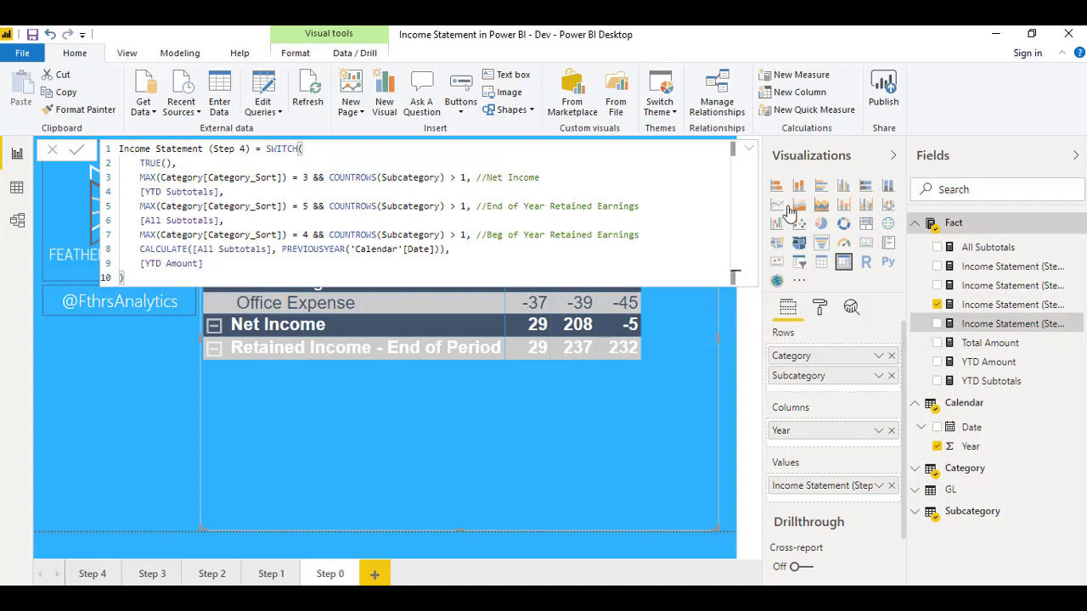
- Examine the Category_Sort = 4 condition and the PREVIOUSYEAR calculation of All Subtotals in the Income Statement (Step 4) measure
left_click_drag(127, 235, 308, 238)
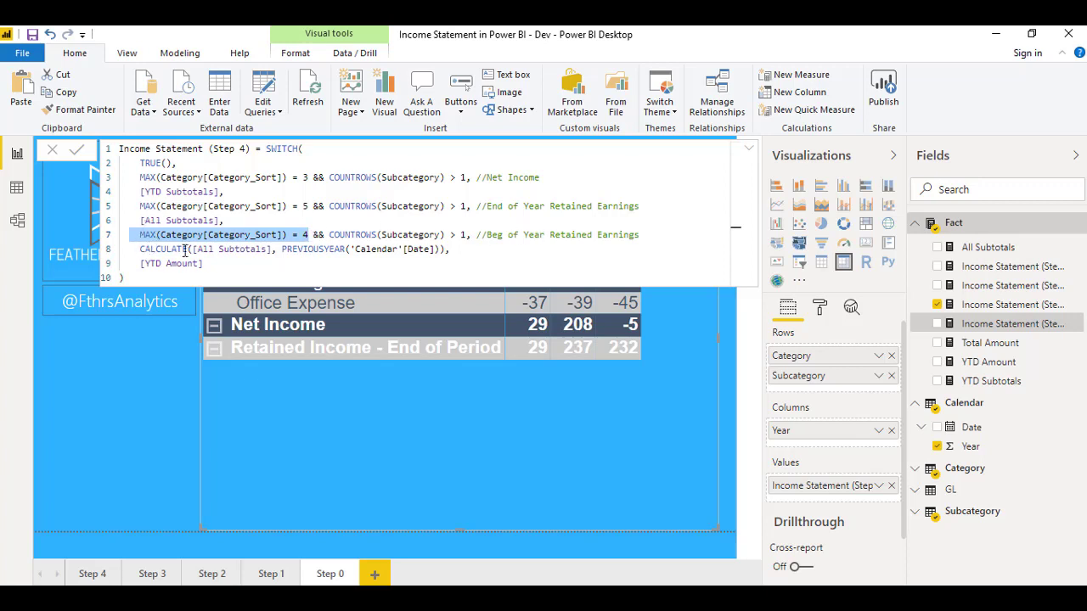
left_click(141, 248)
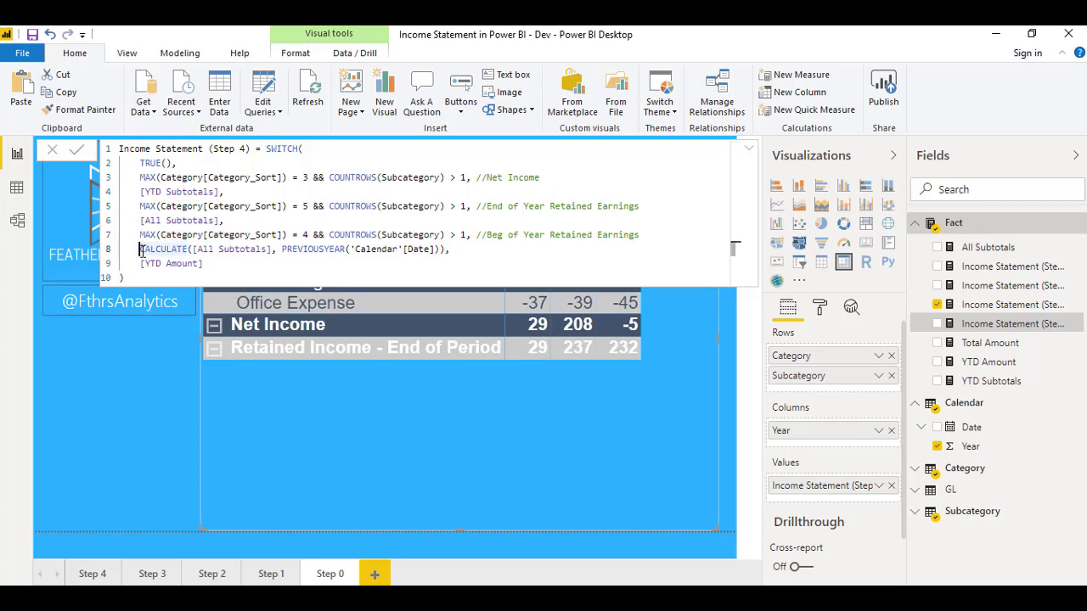
left_click(219, 249)
left_click_drag(284, 252, 343, 252)
left_click(453, 252)
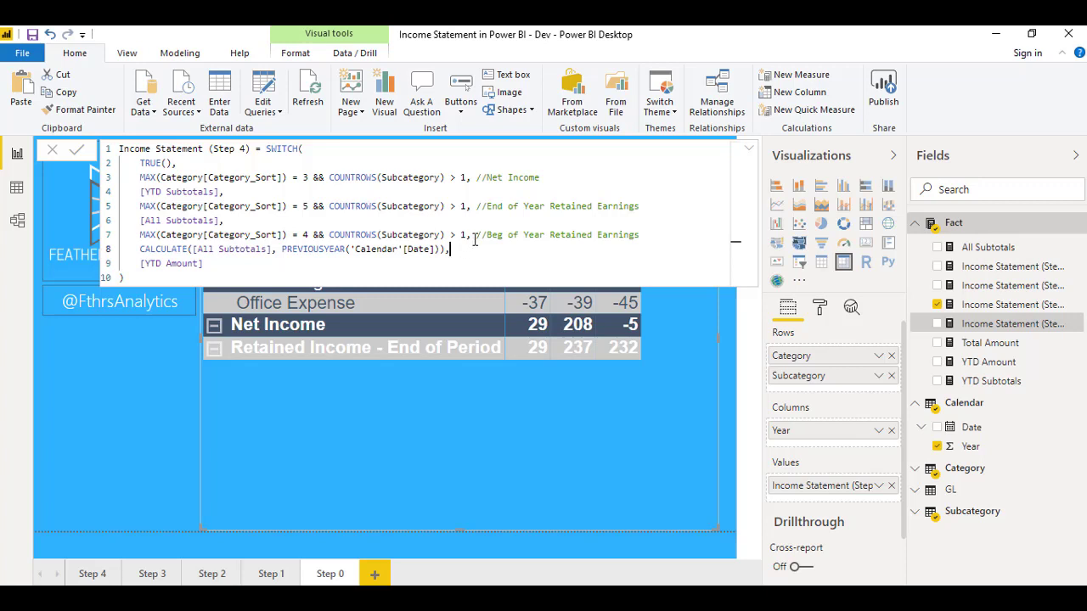
- Replace Income Statement (Step 3) with Income Statement (Step 4) in the matrix values, and expand the Net Income and Retained Income rows
left_click(938, 326)
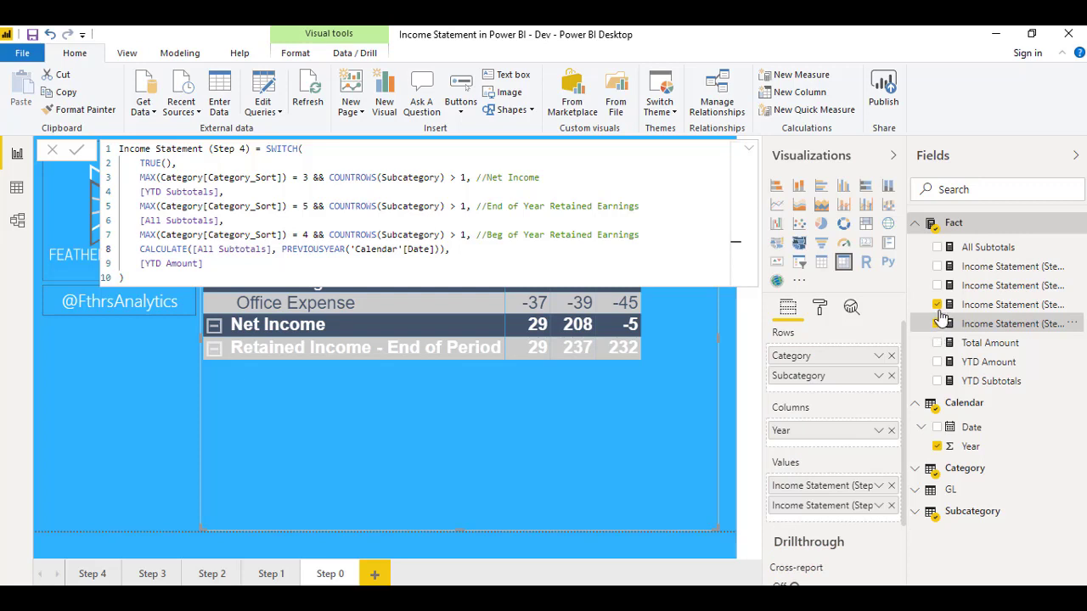
left_click(938, 305)
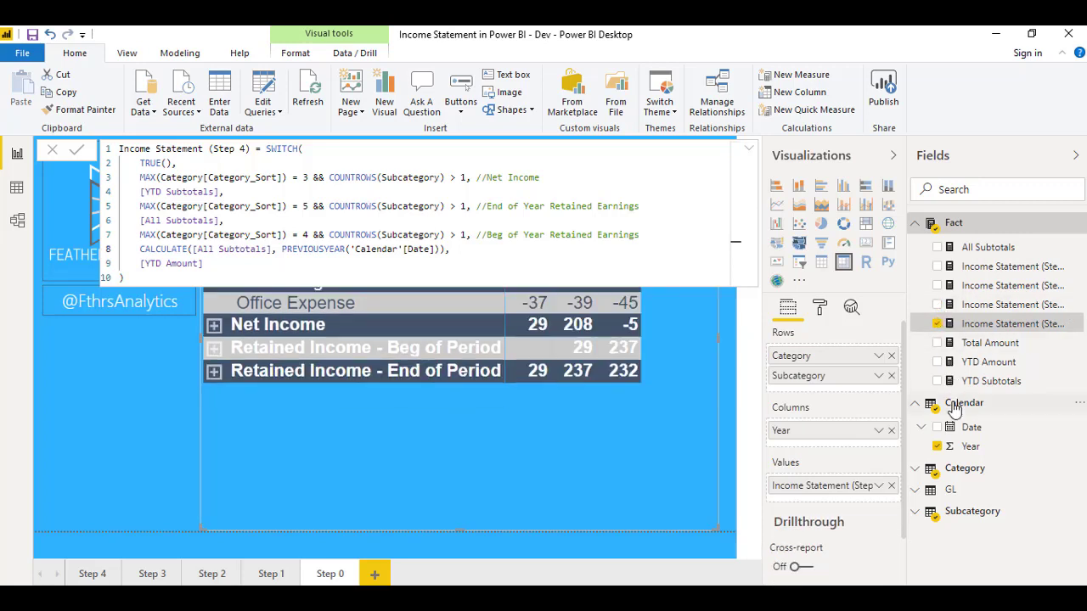
left_click(580, 435)
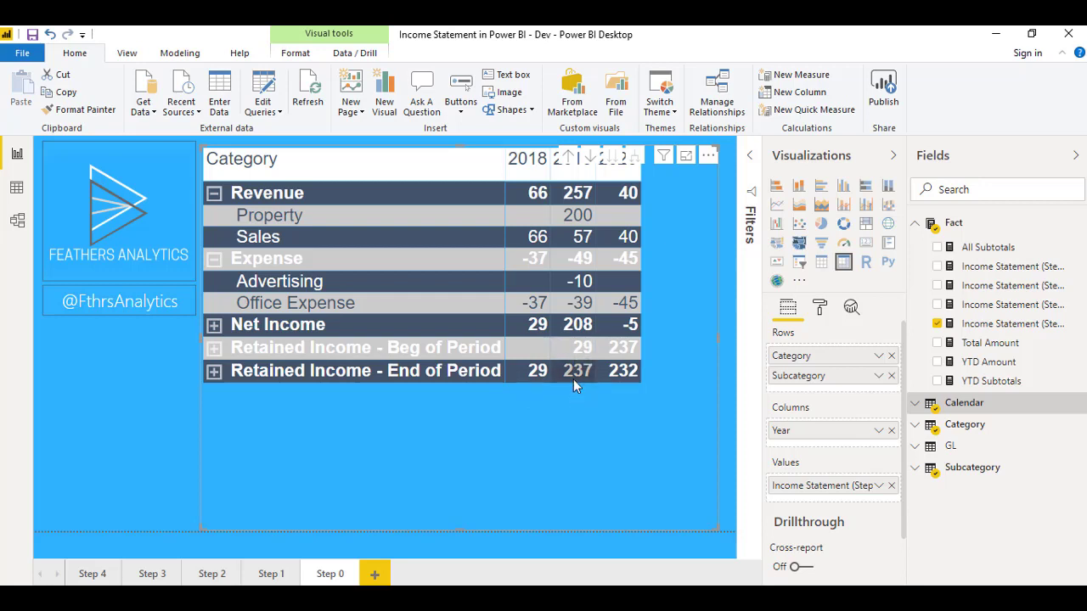
left_click(214, 324)
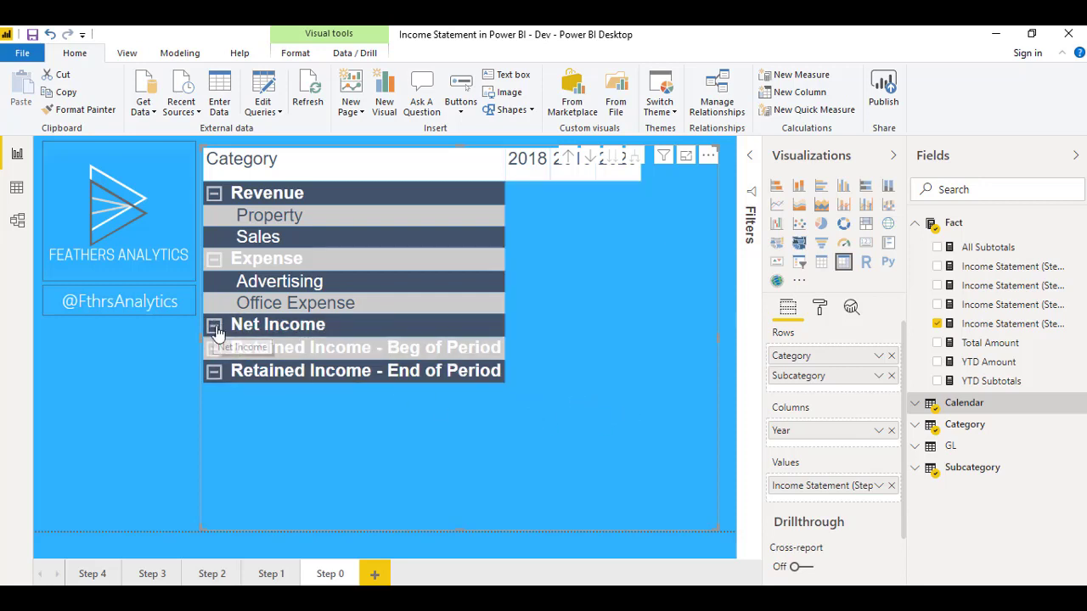
left_click(214, 347)
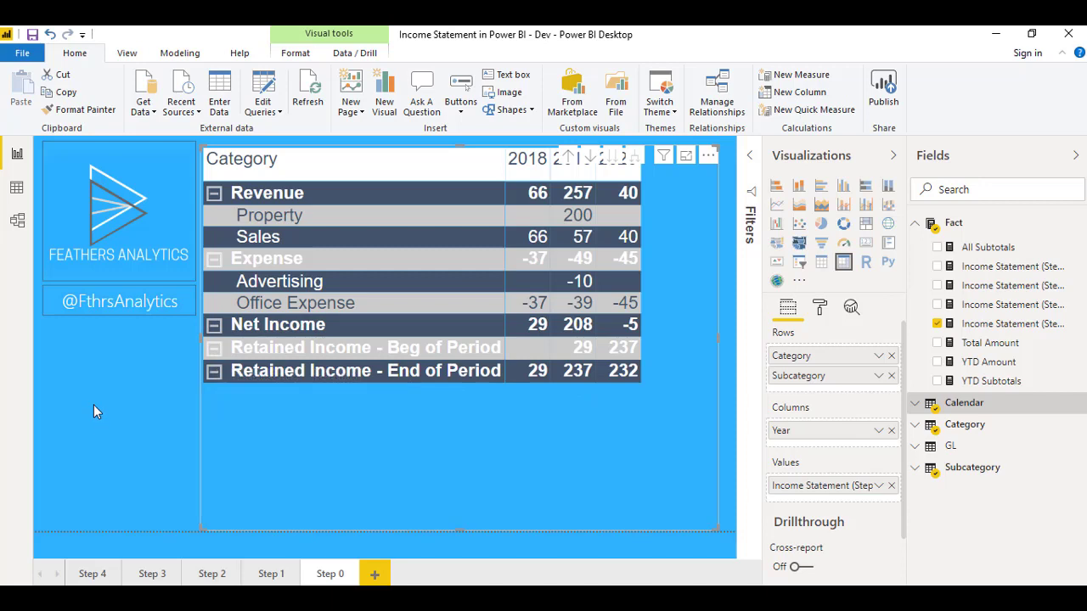